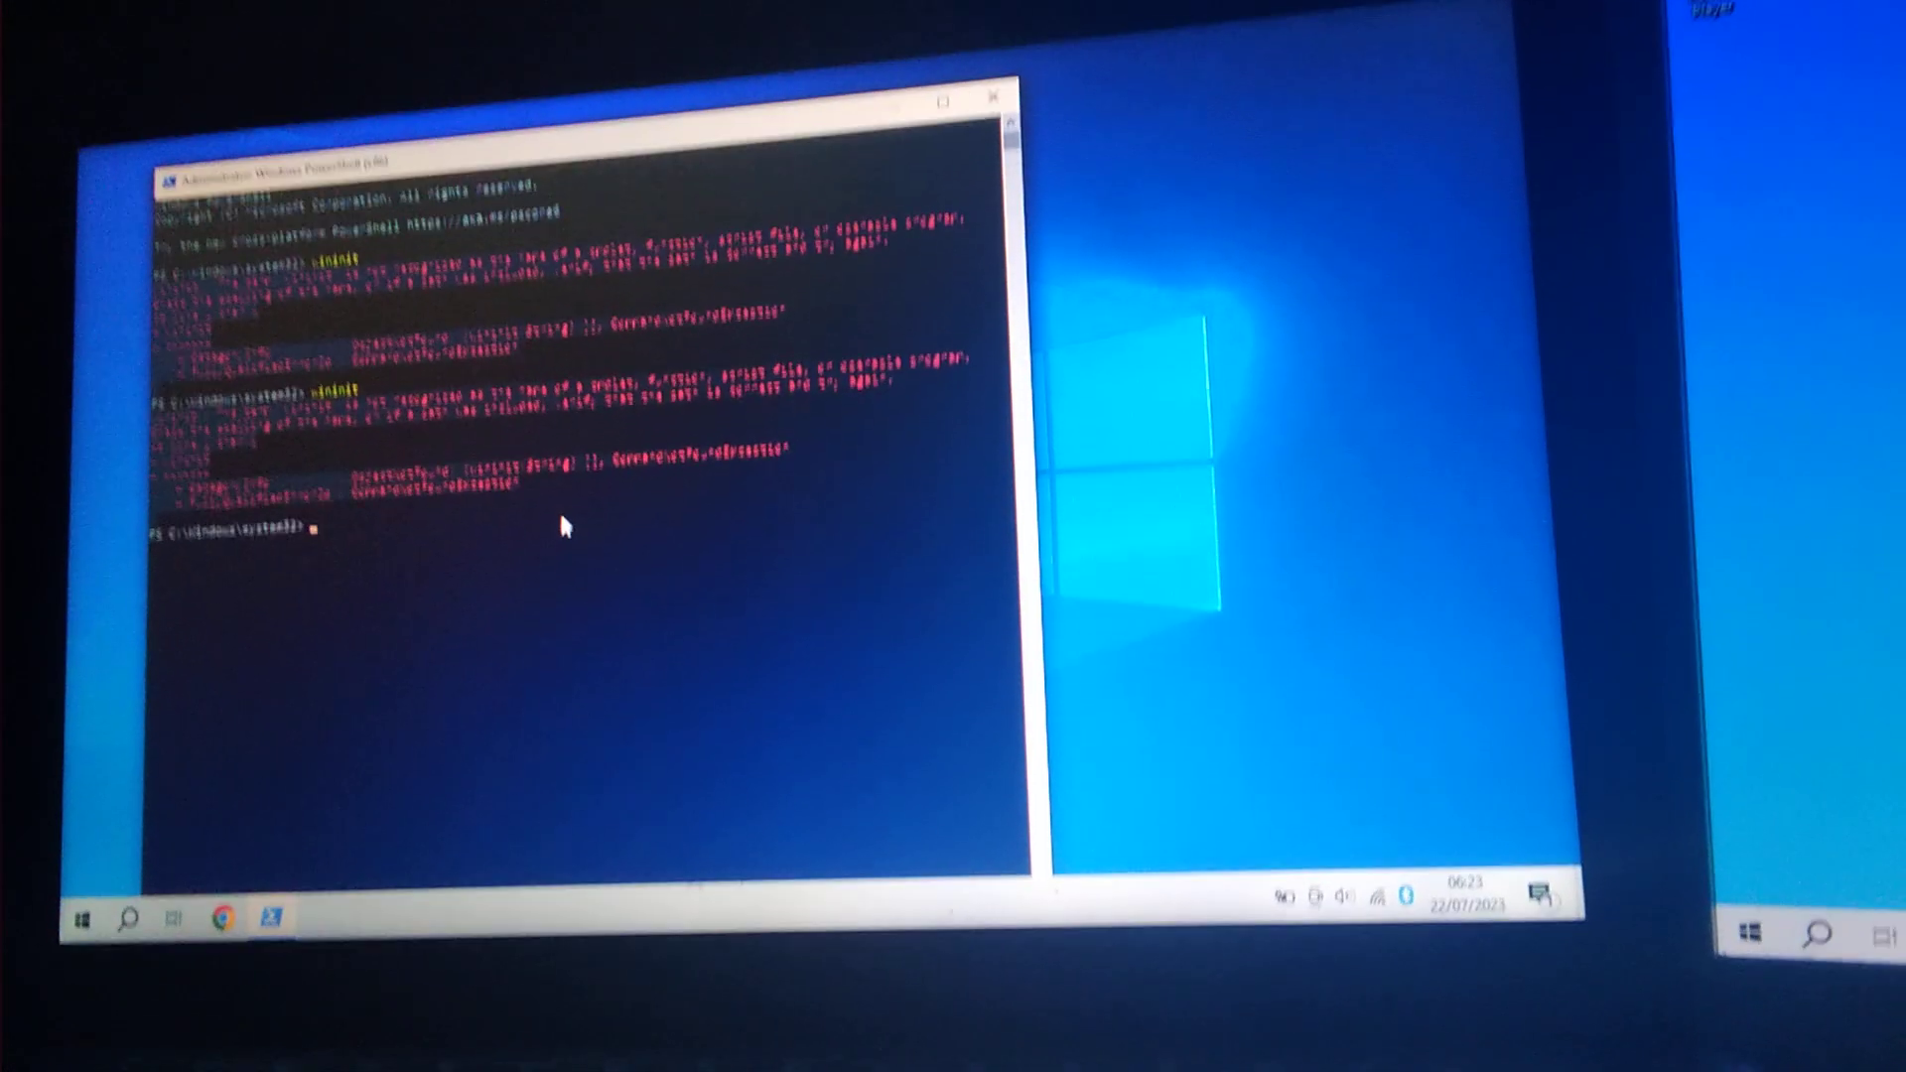
text(wi)
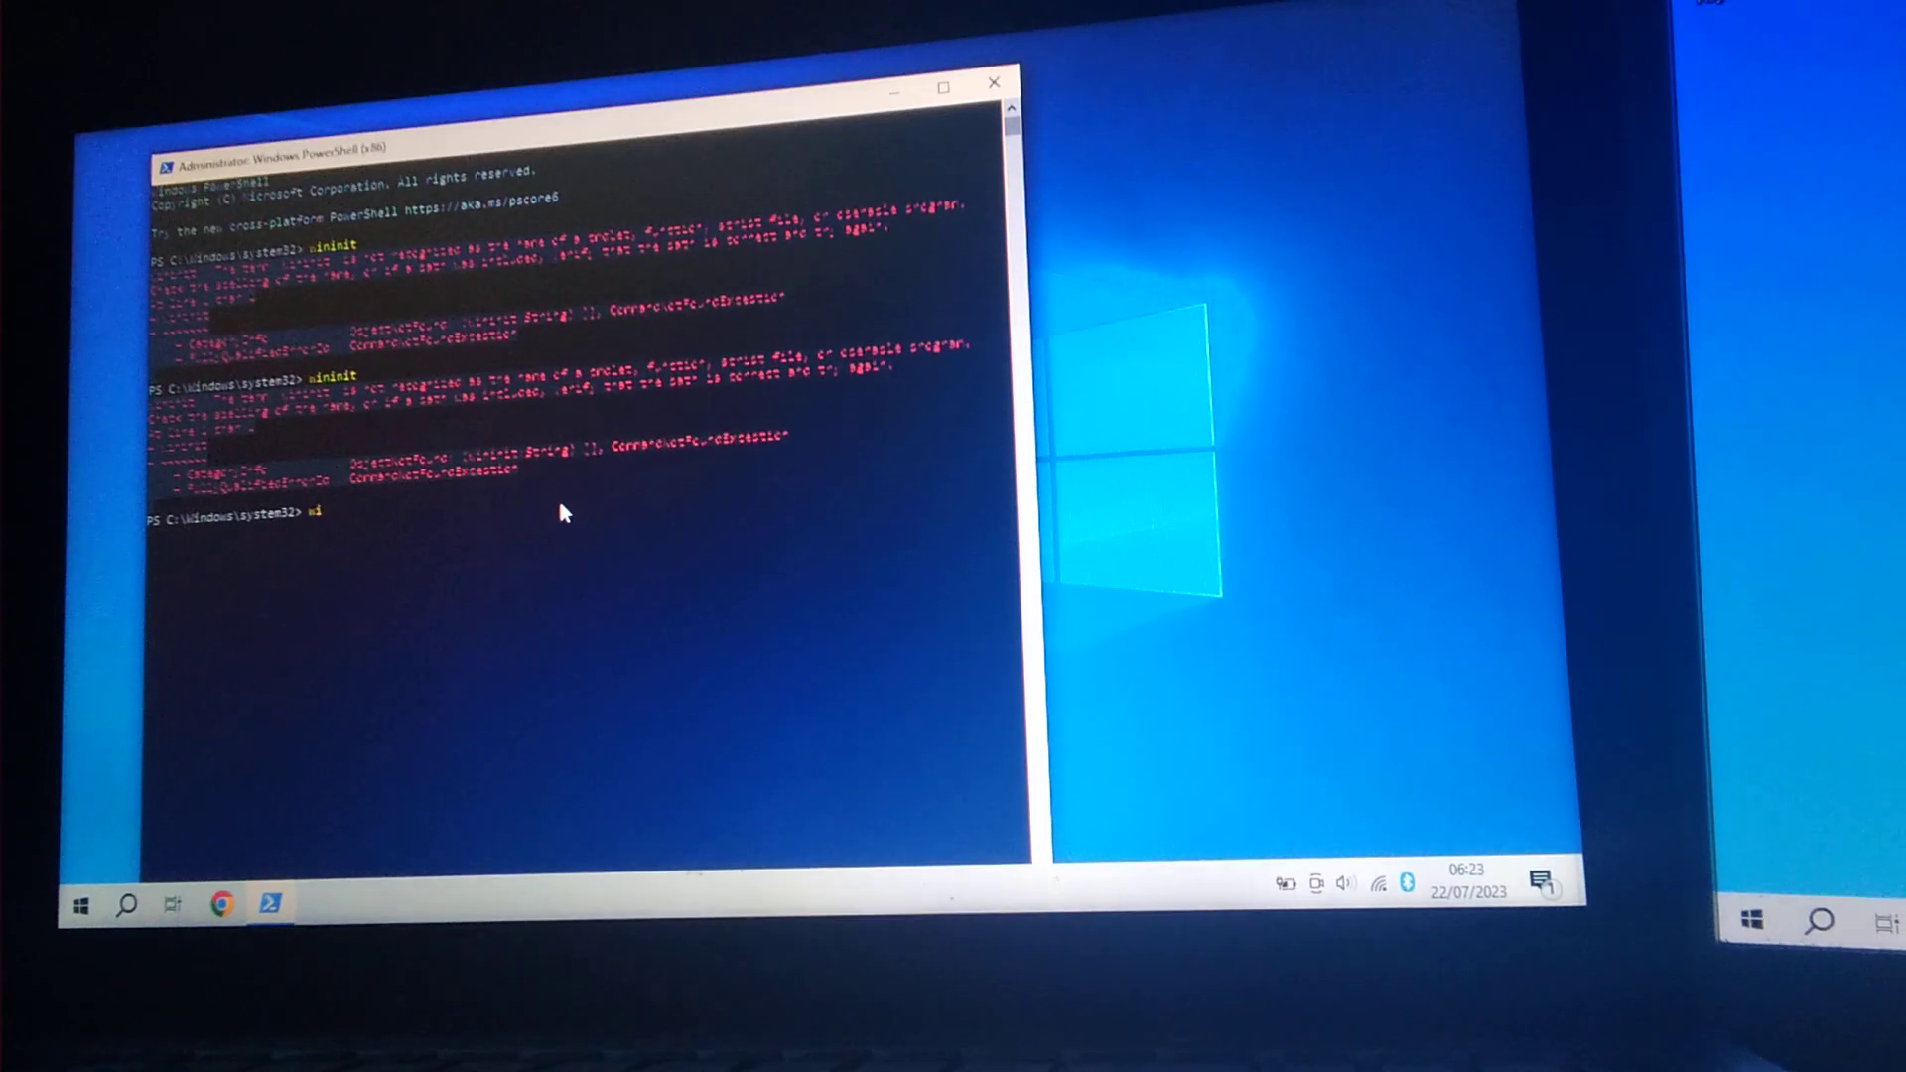
text(ninit)
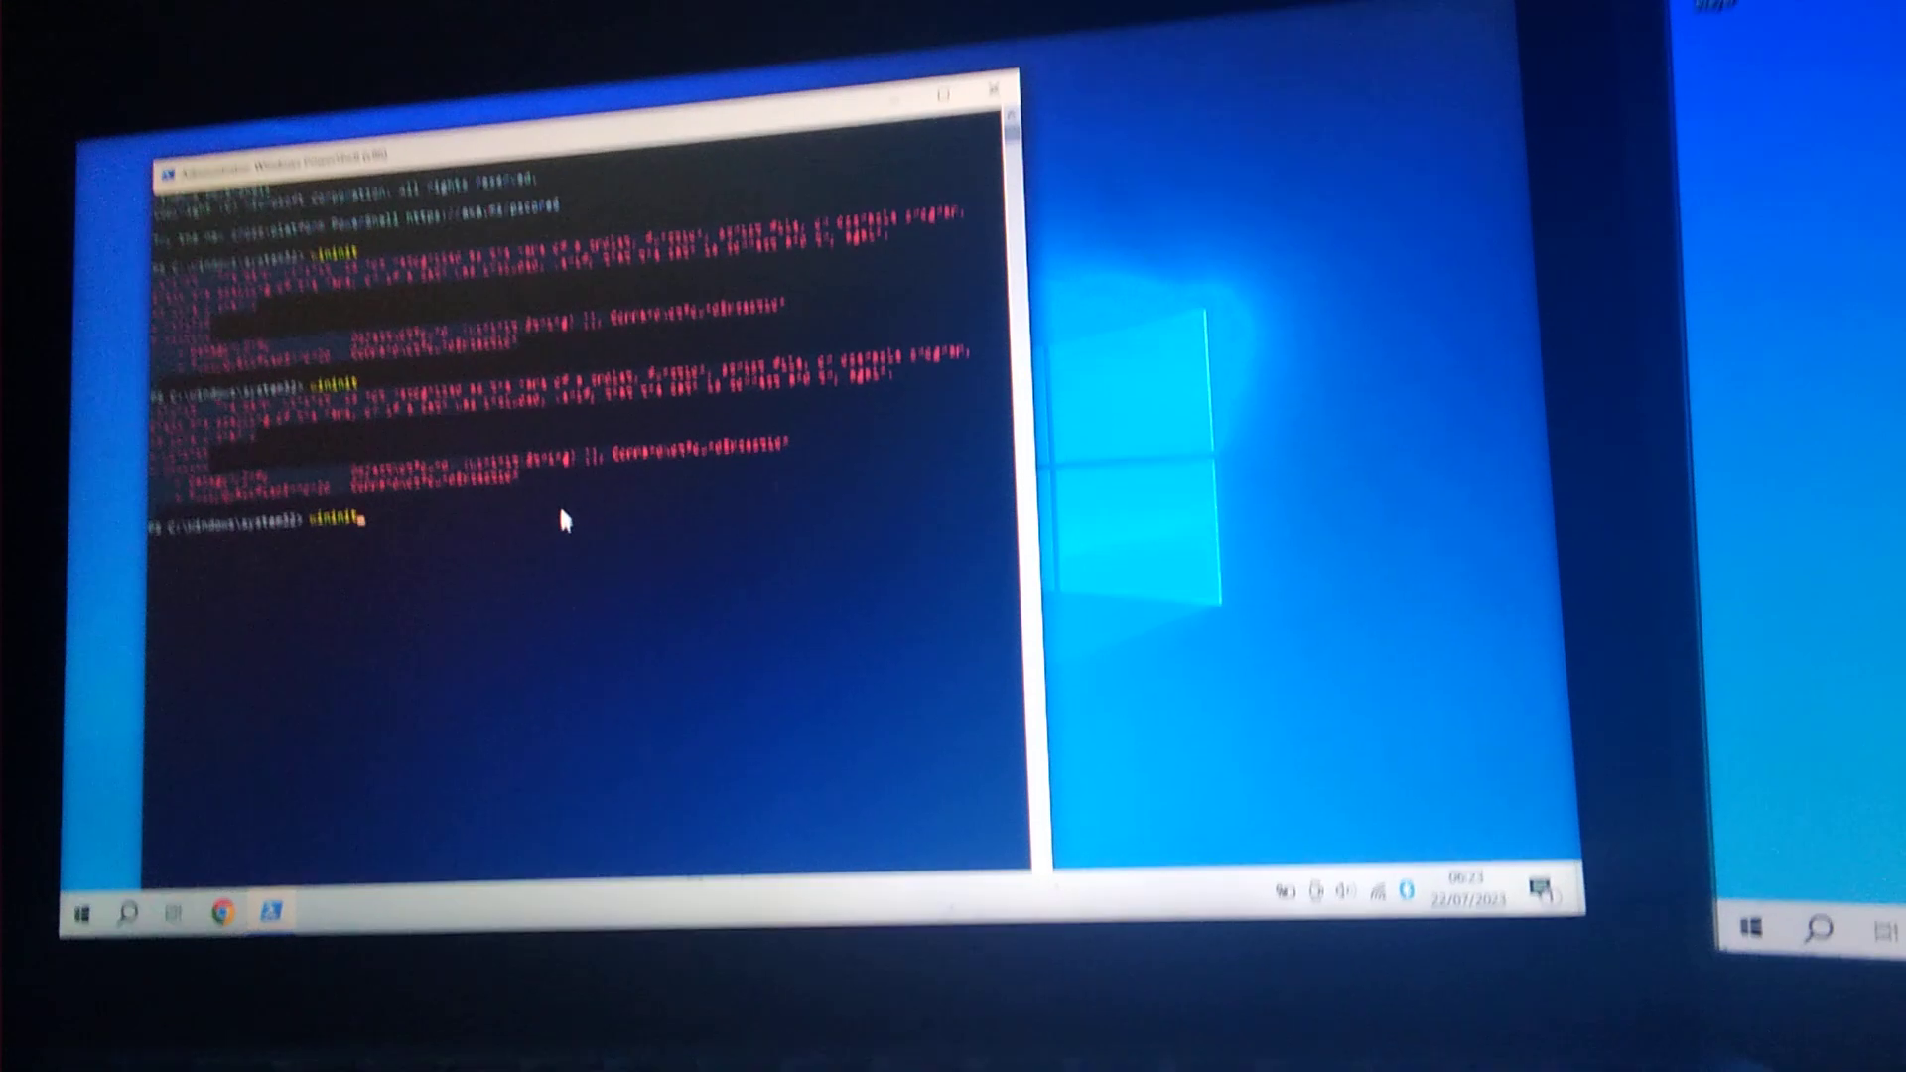
- Run wininit, close the error-filled window, and launch Windows PowerShell (Admin) from the Start menu
key(Return)
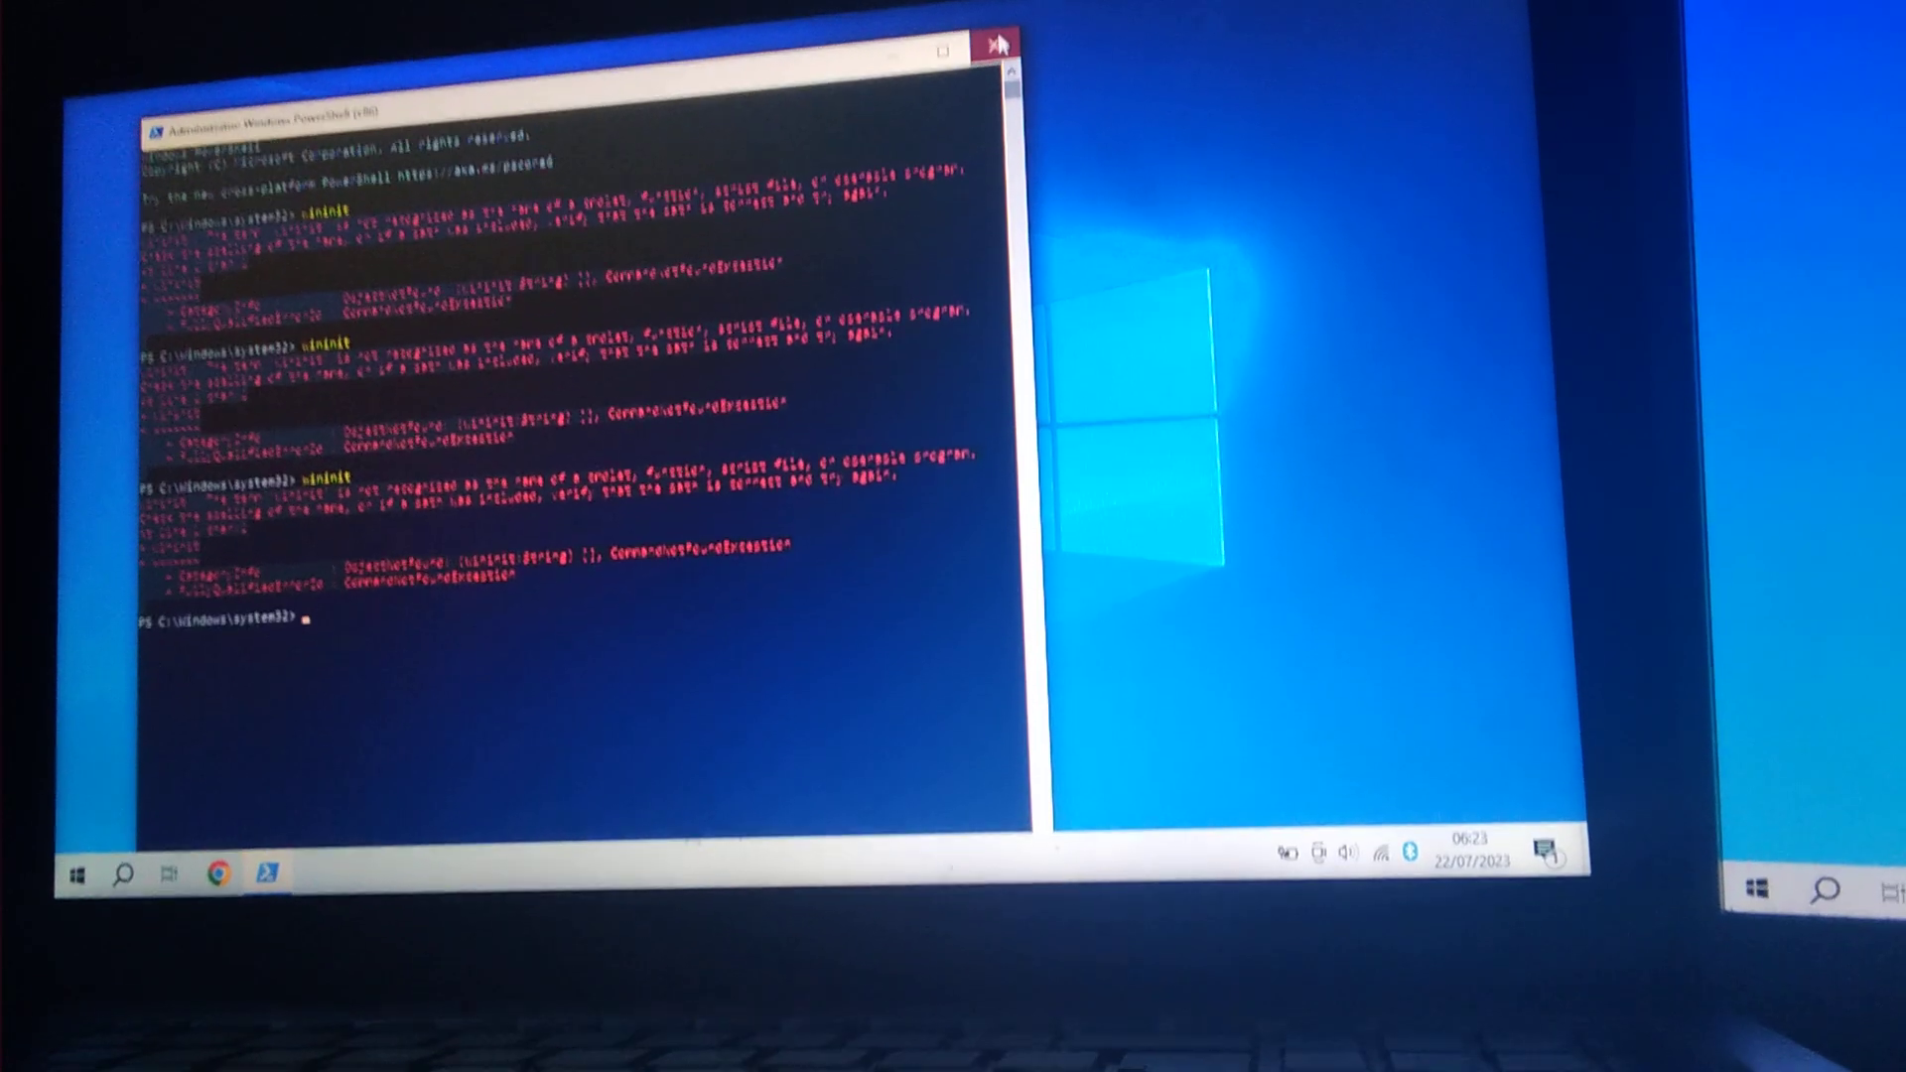
click(1000, 45)
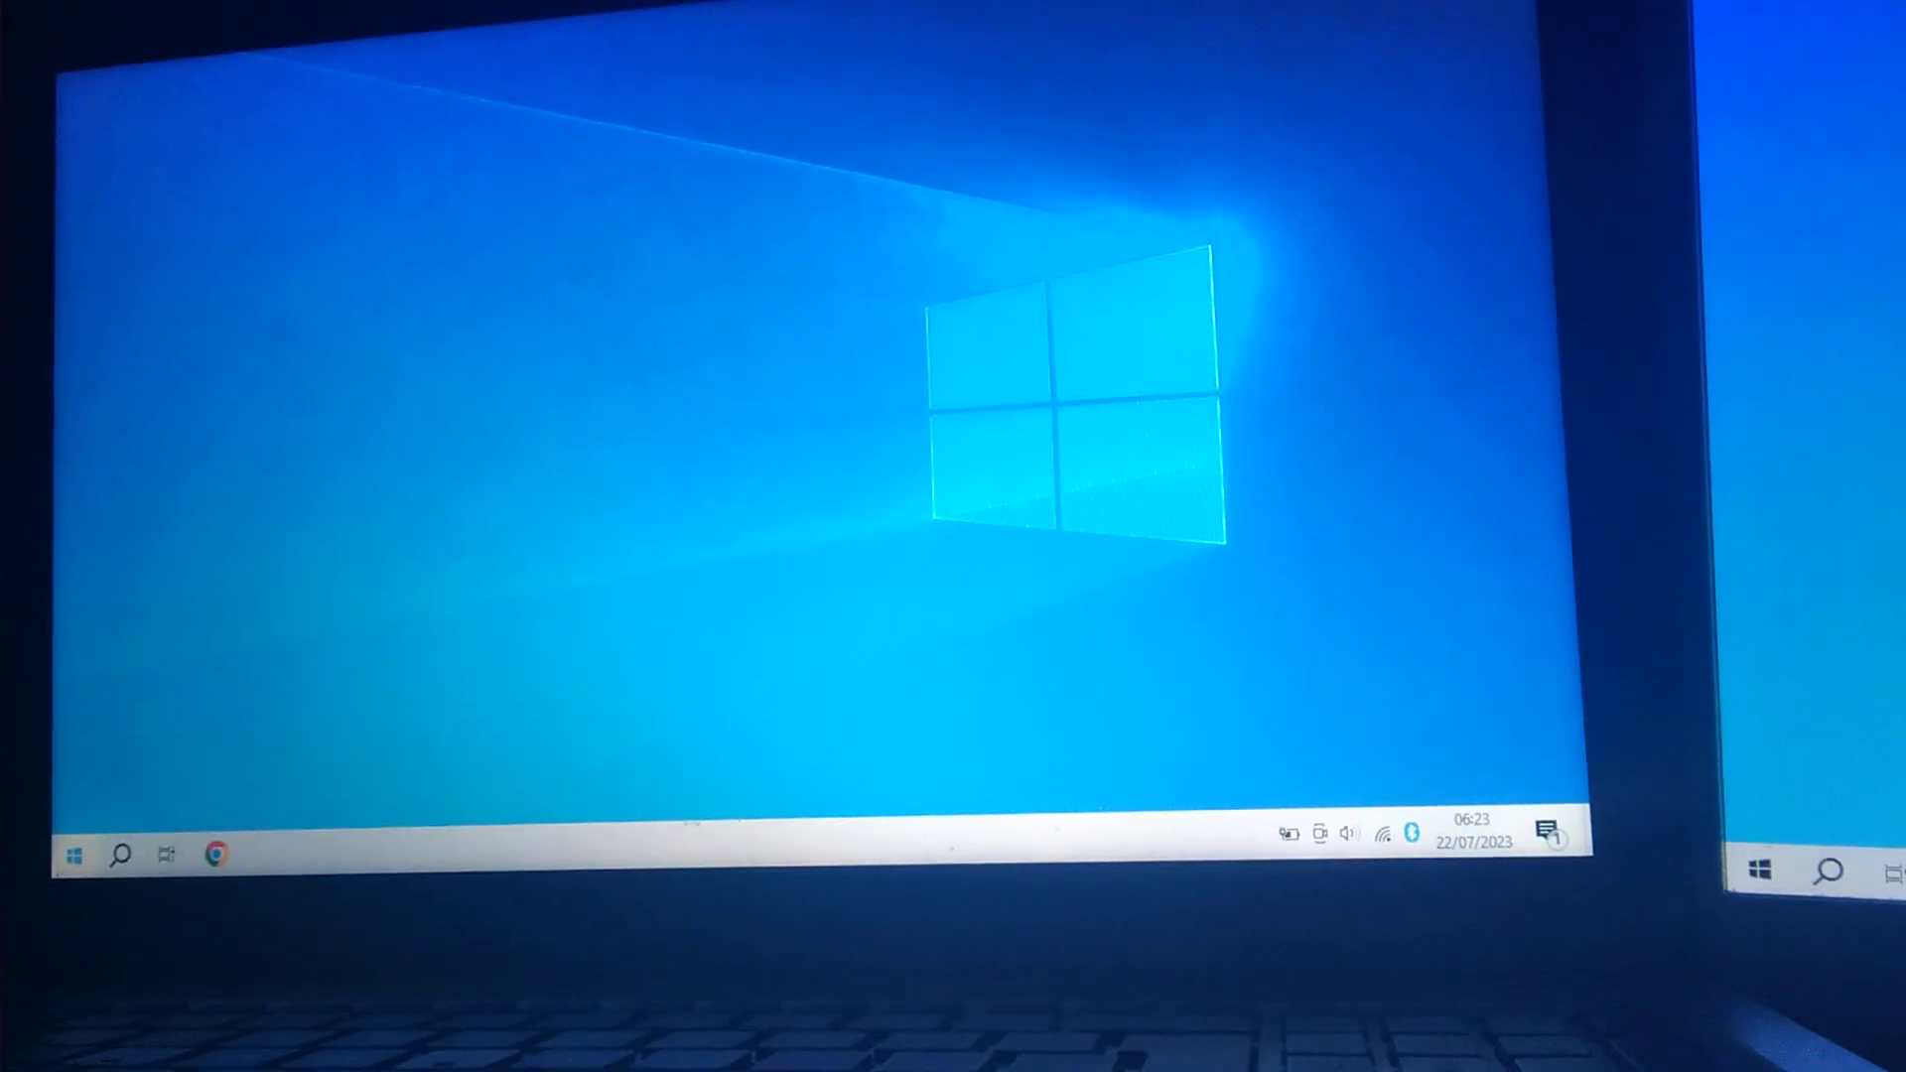
right_click(73, 854)
click(163, 573)
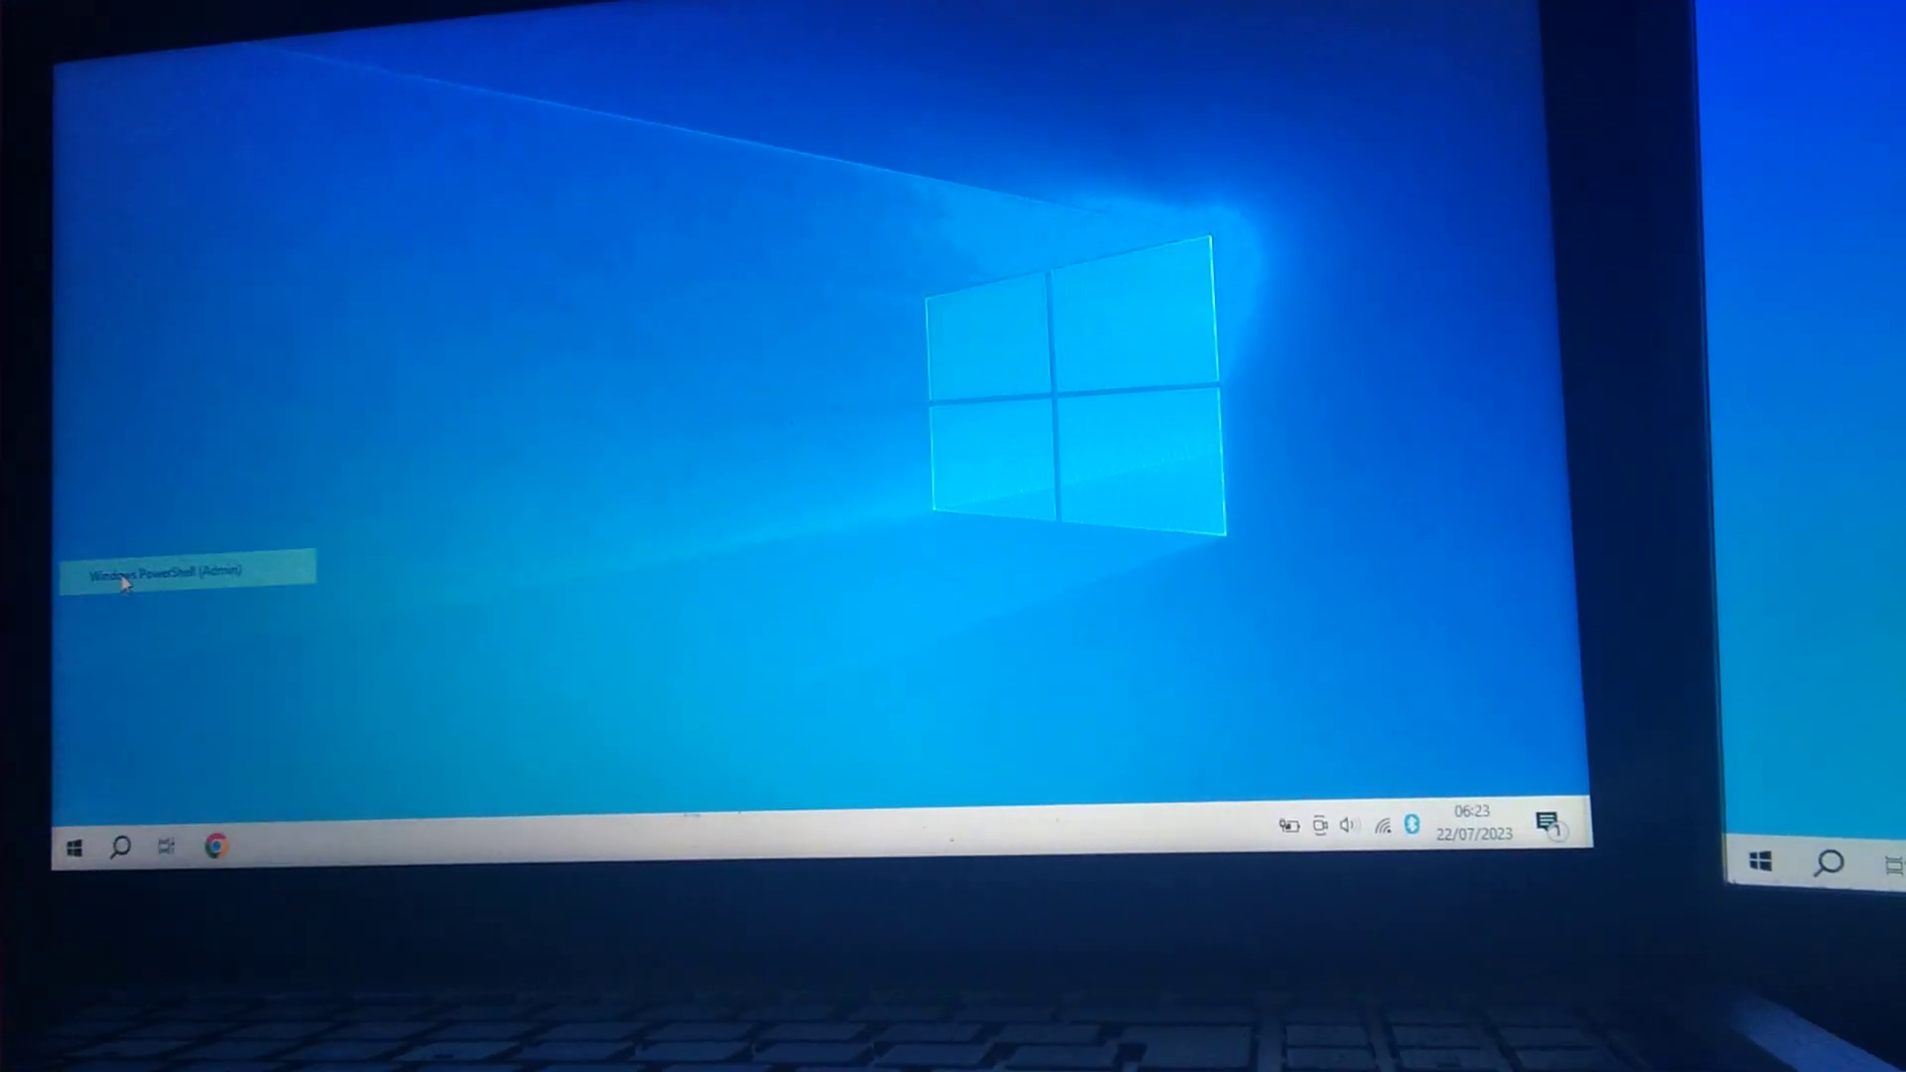
- Approve the UAC prompt and run wininit from the elevated prompt to force a blue screen
click(597, 587)
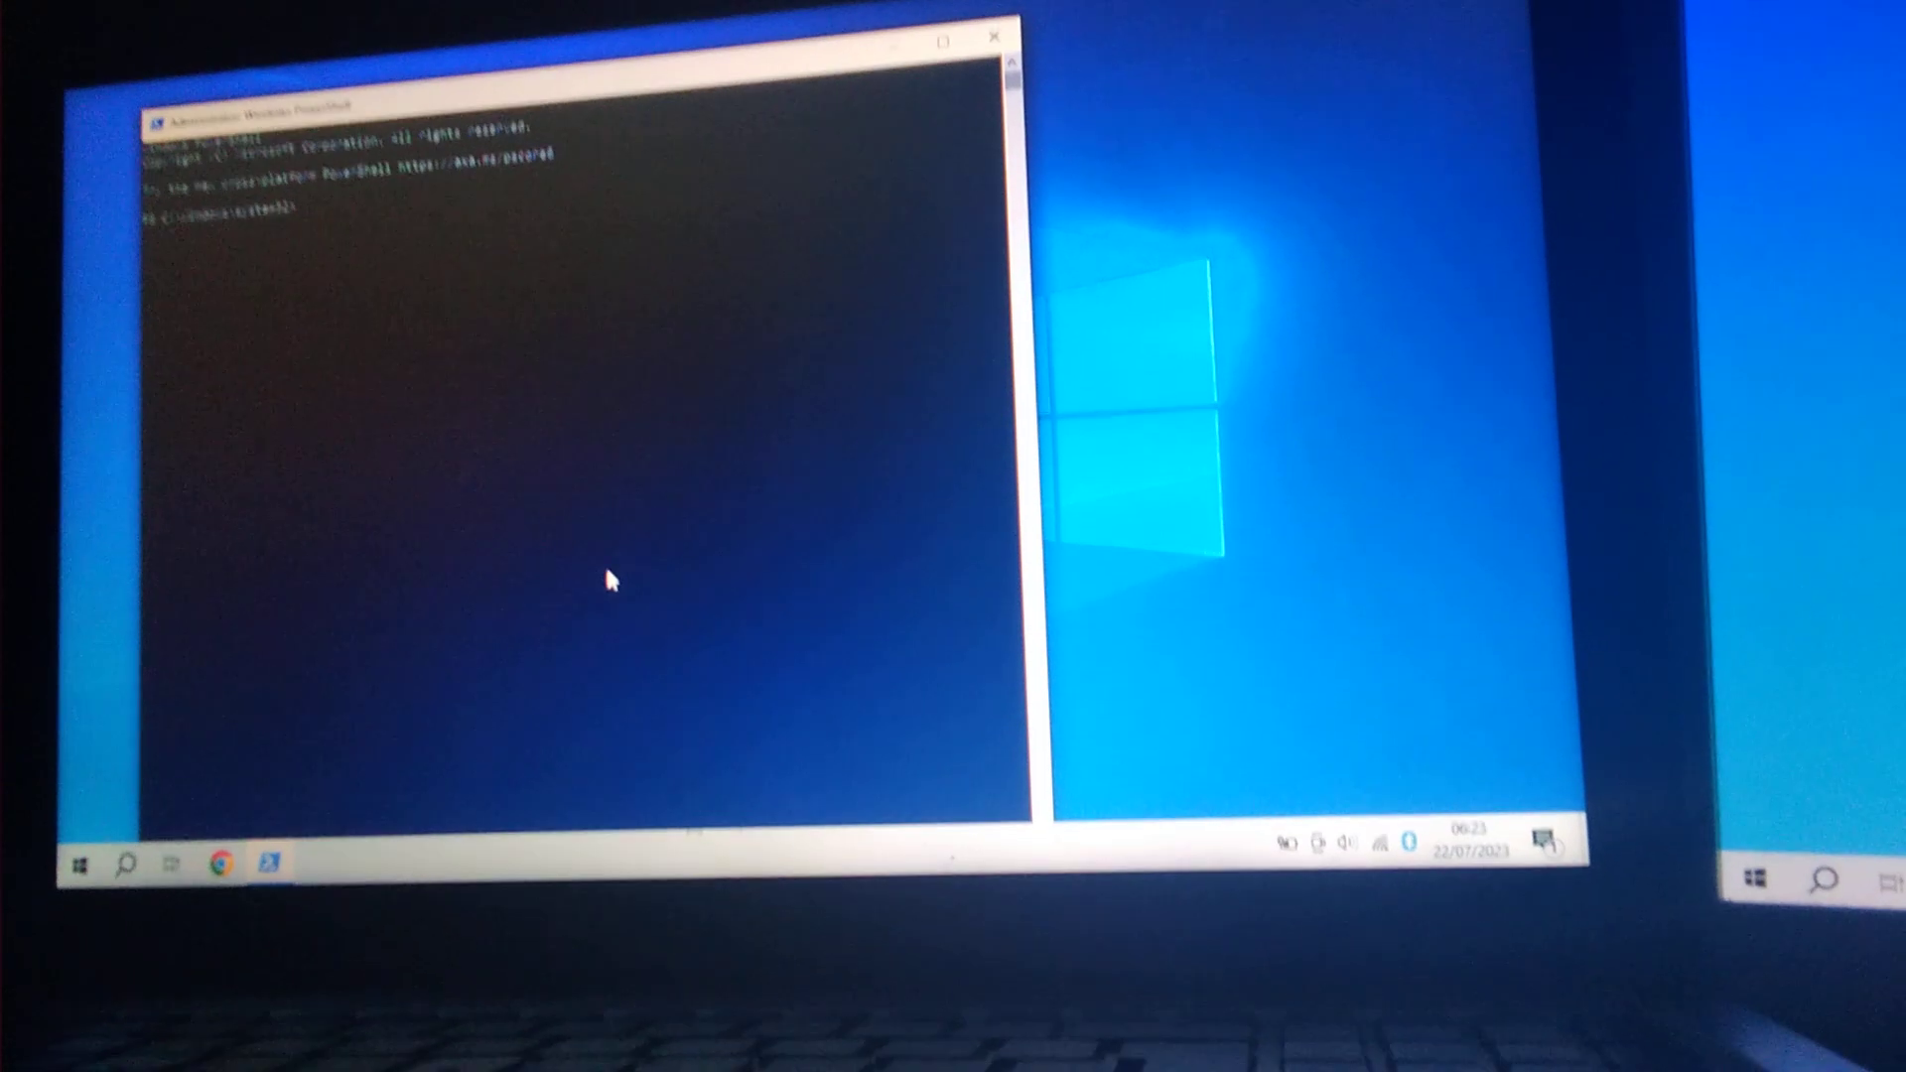
text(sl)
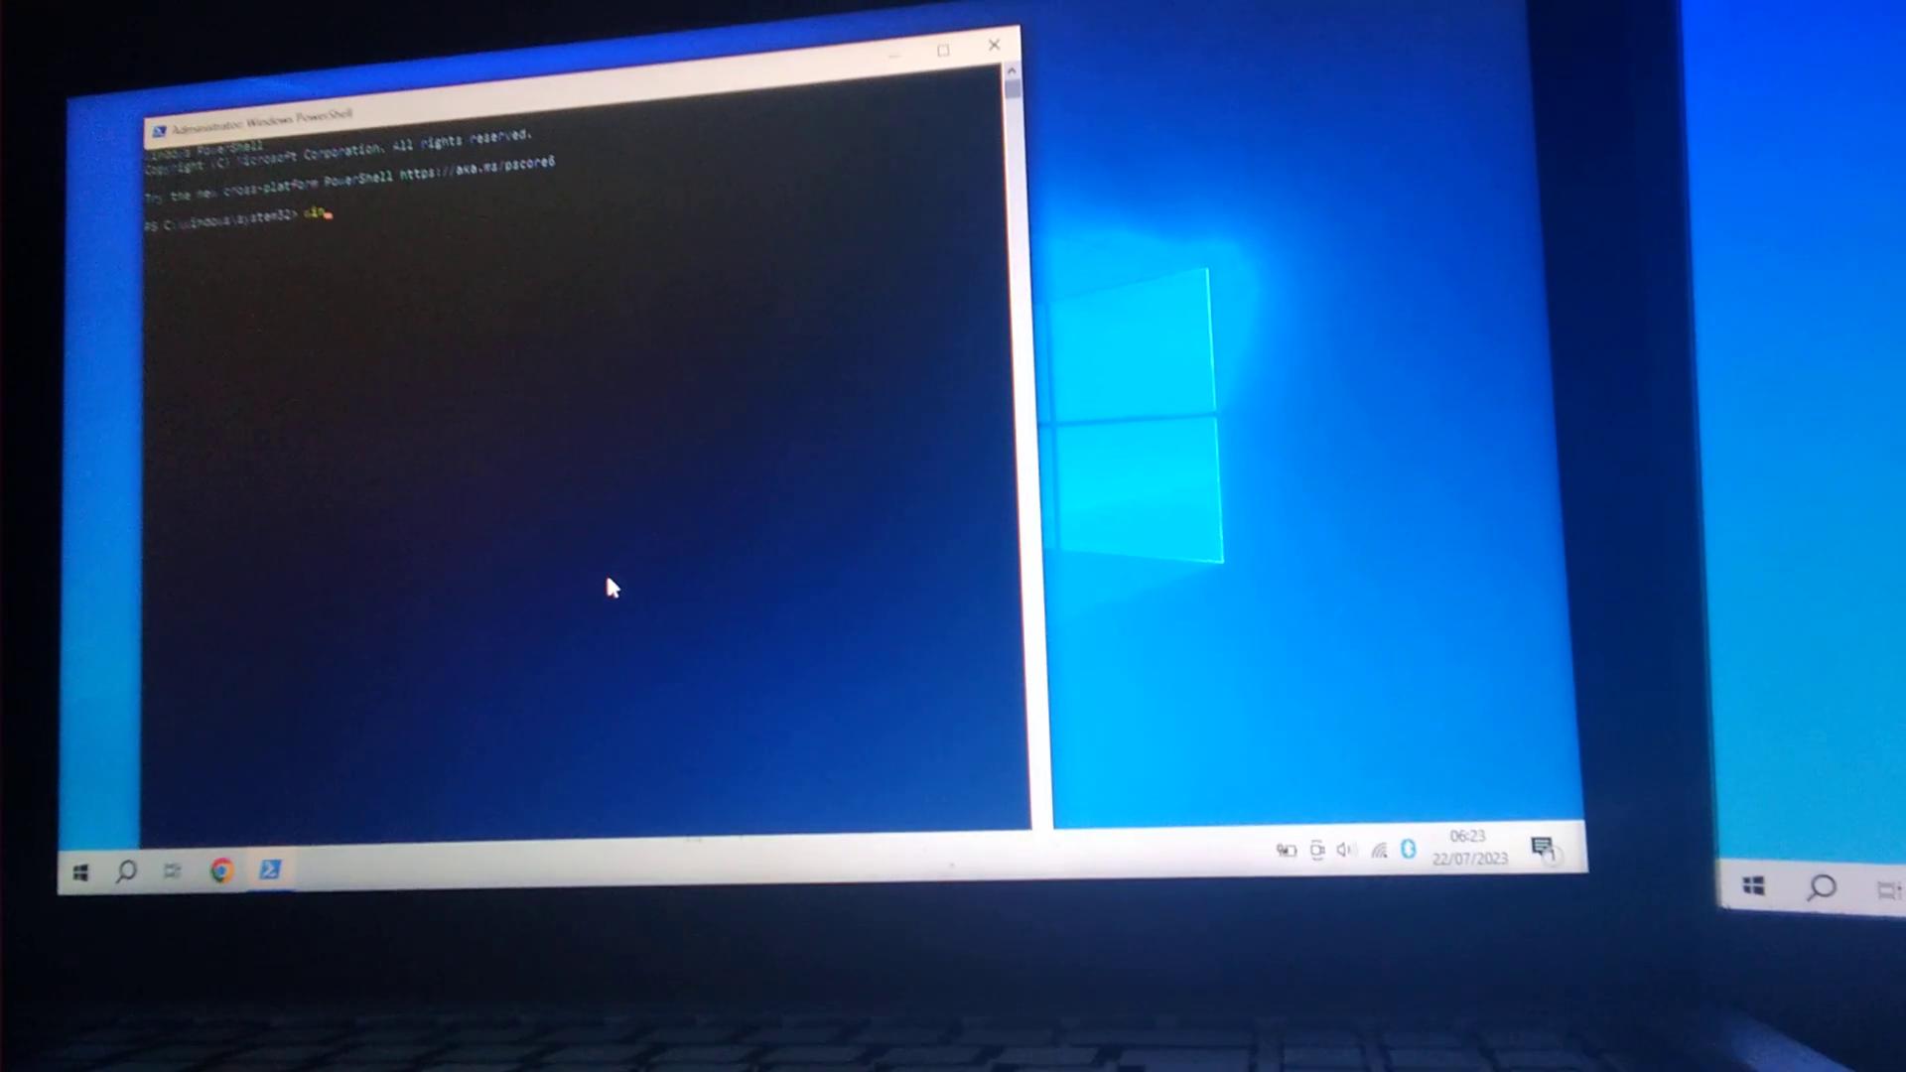
text(mgr)
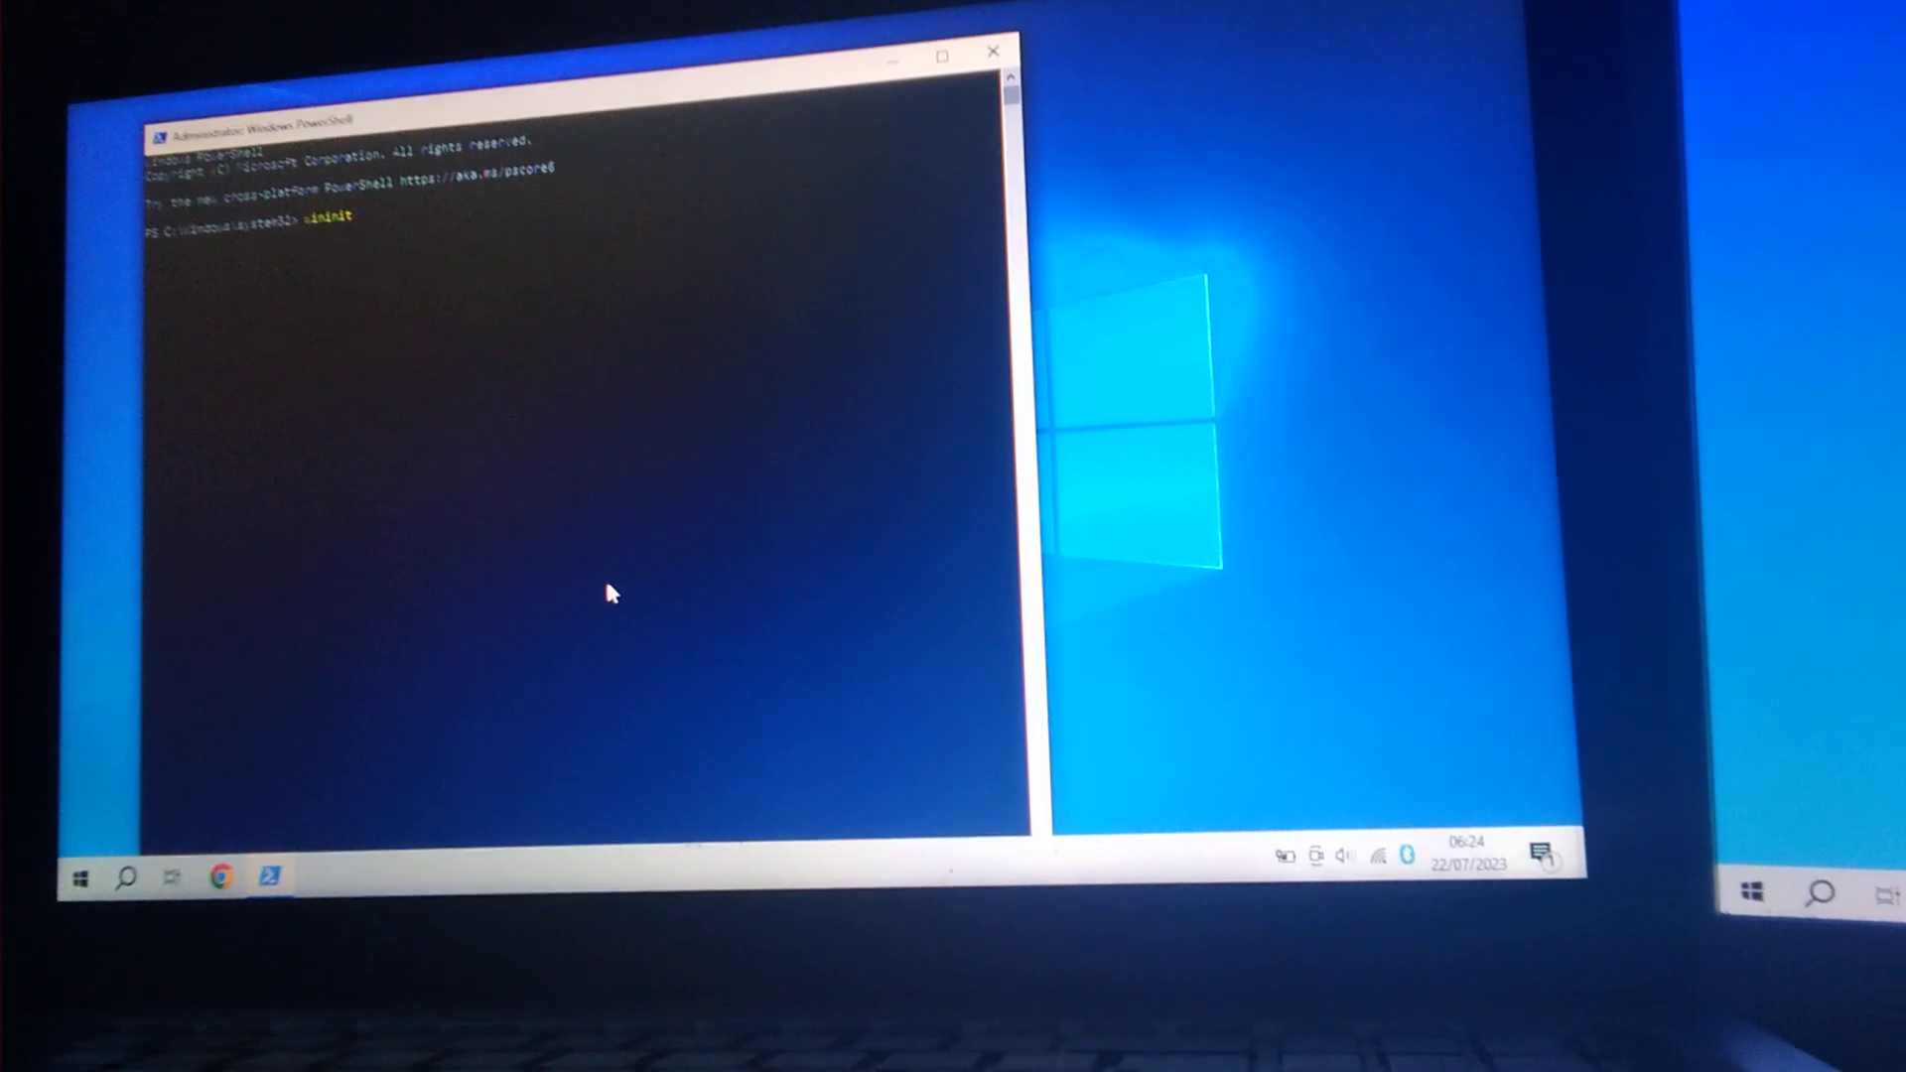
key(Return)
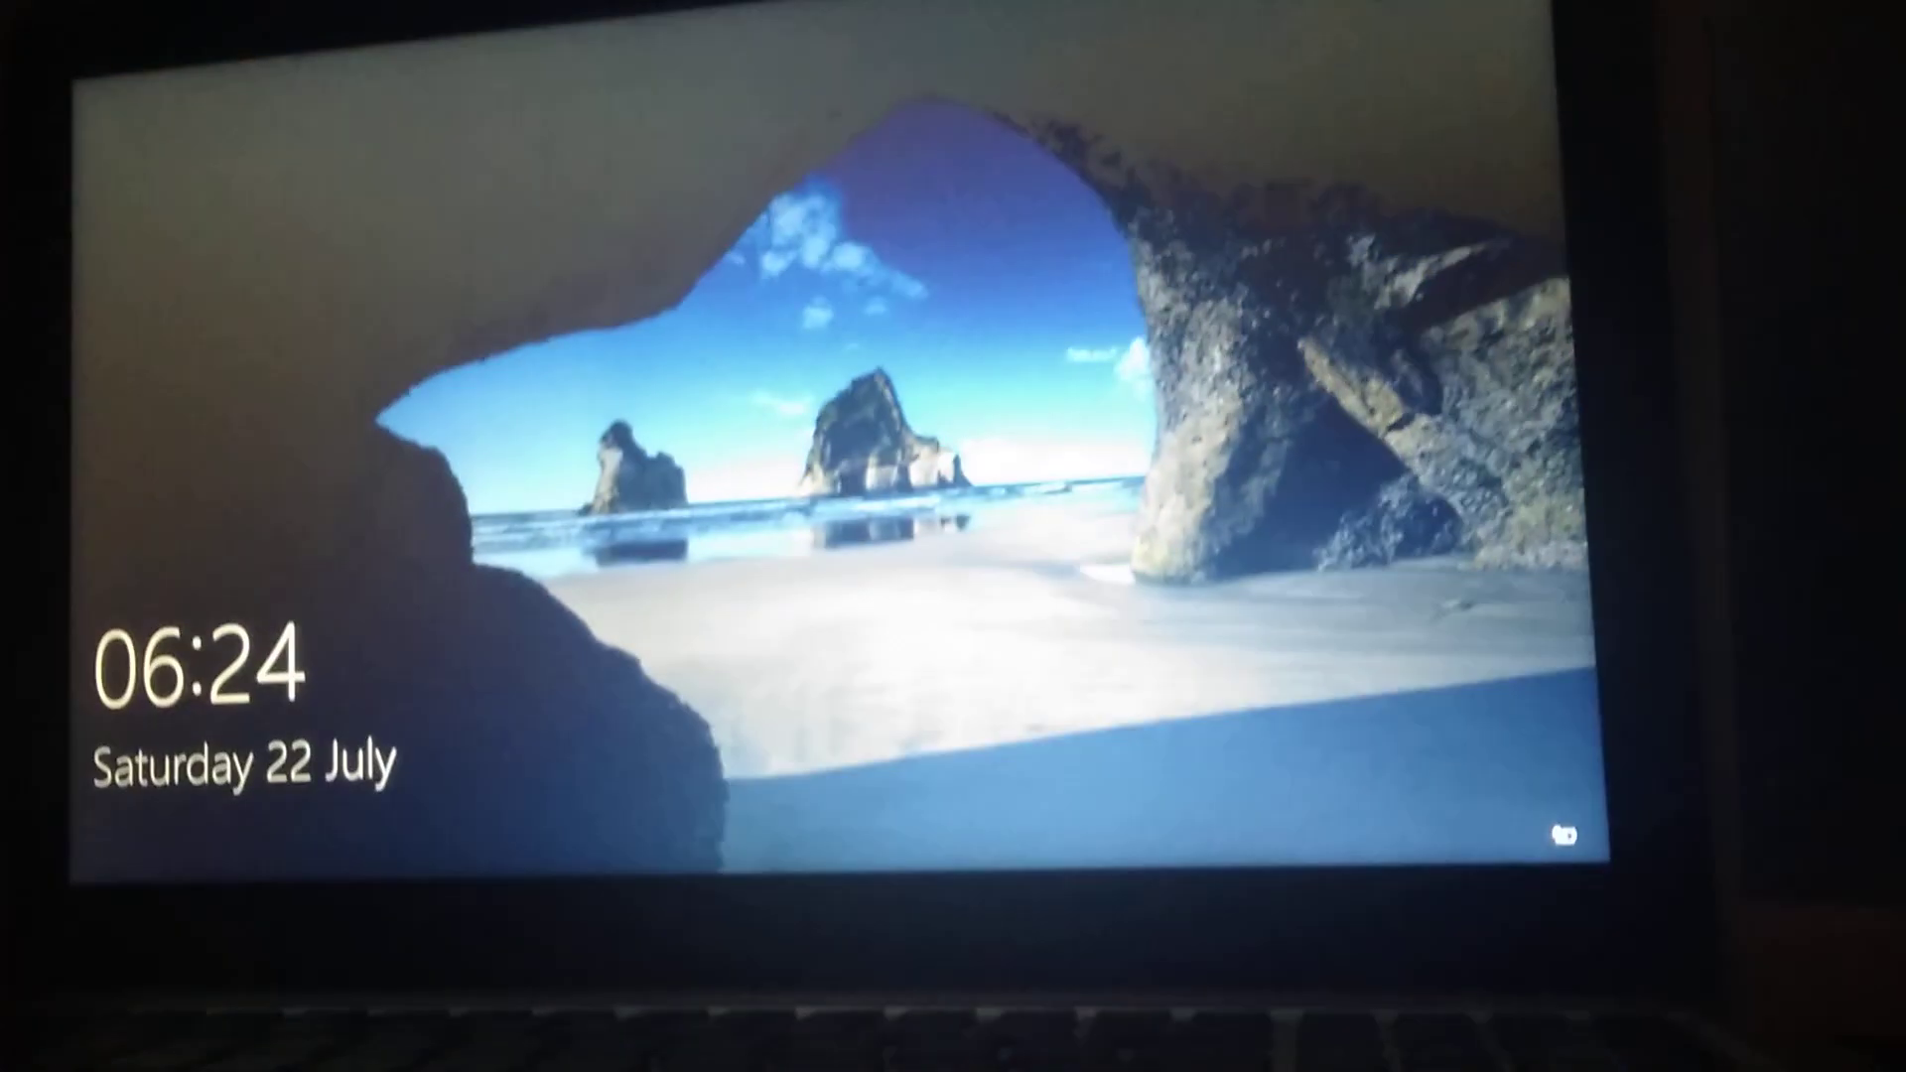
- Dismiss the lock screen to reach the PIN sign-in box
key(space)
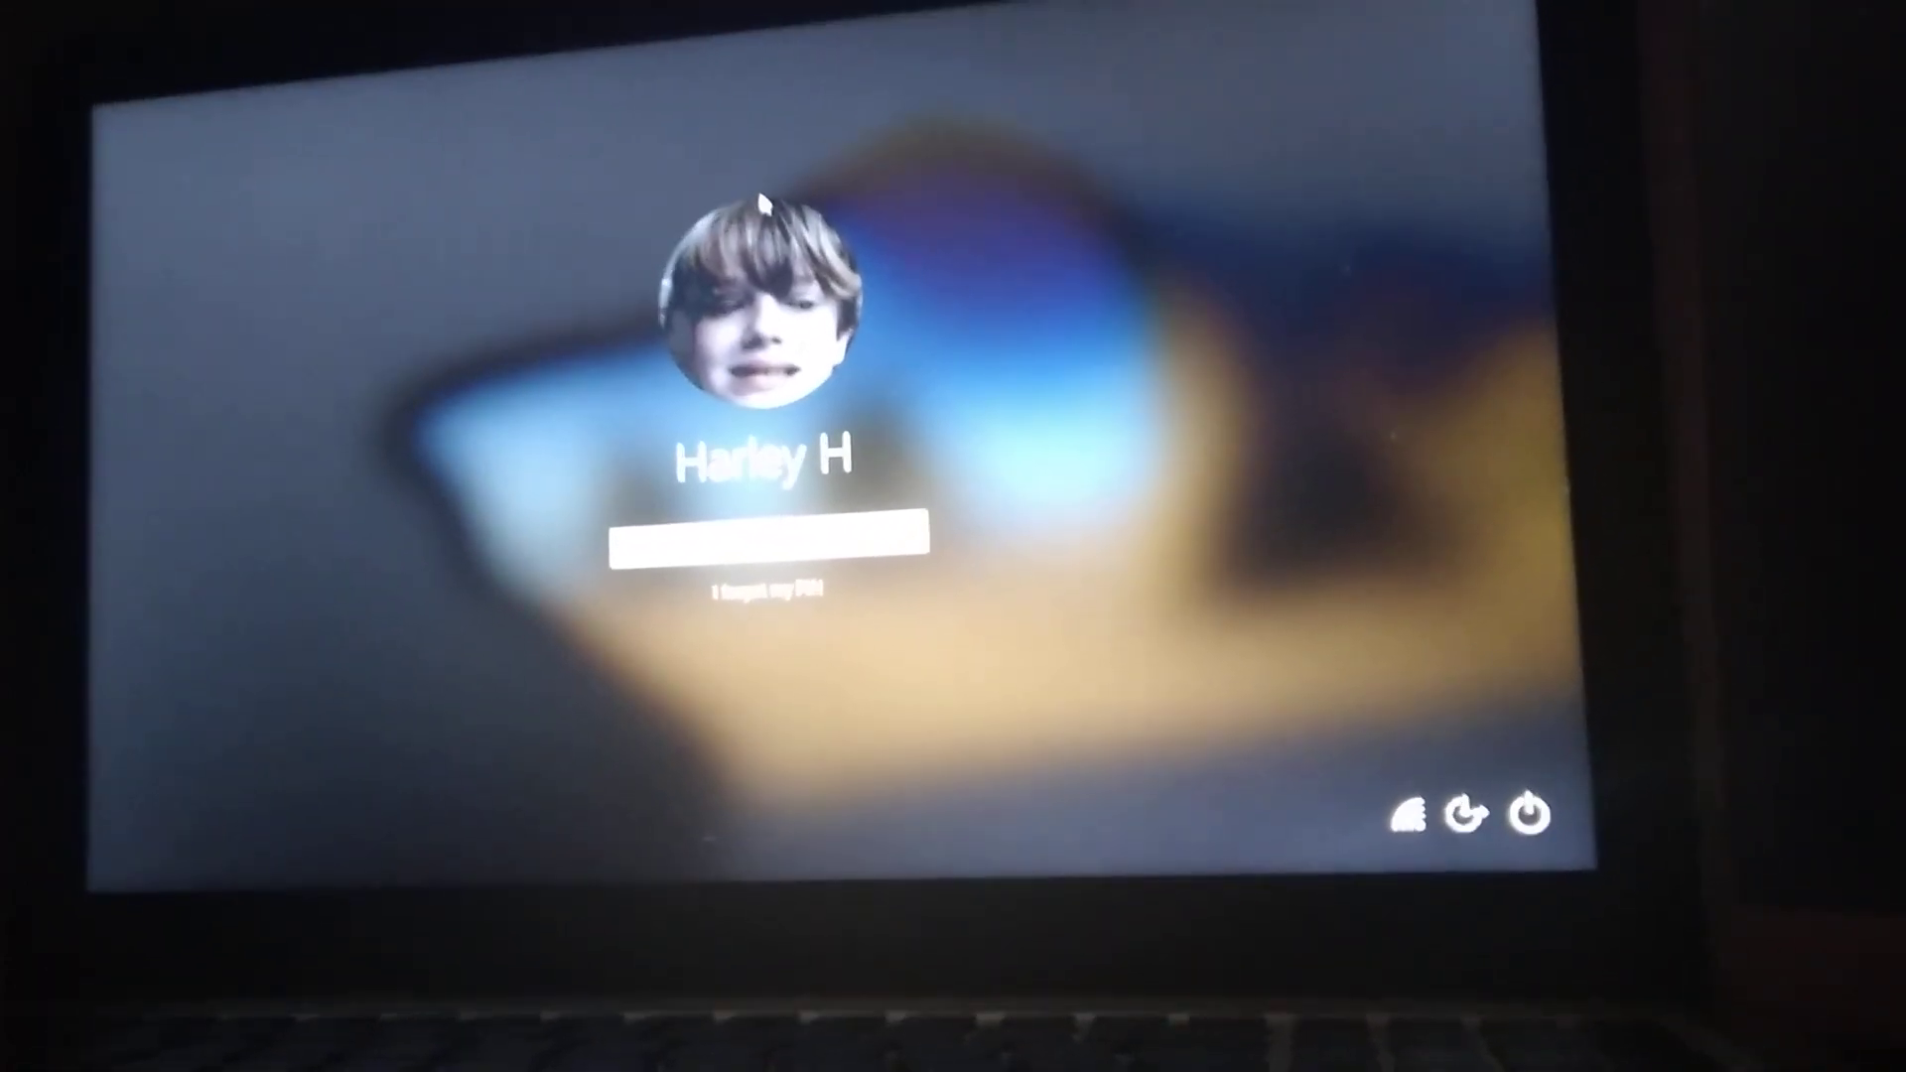
text(•••)
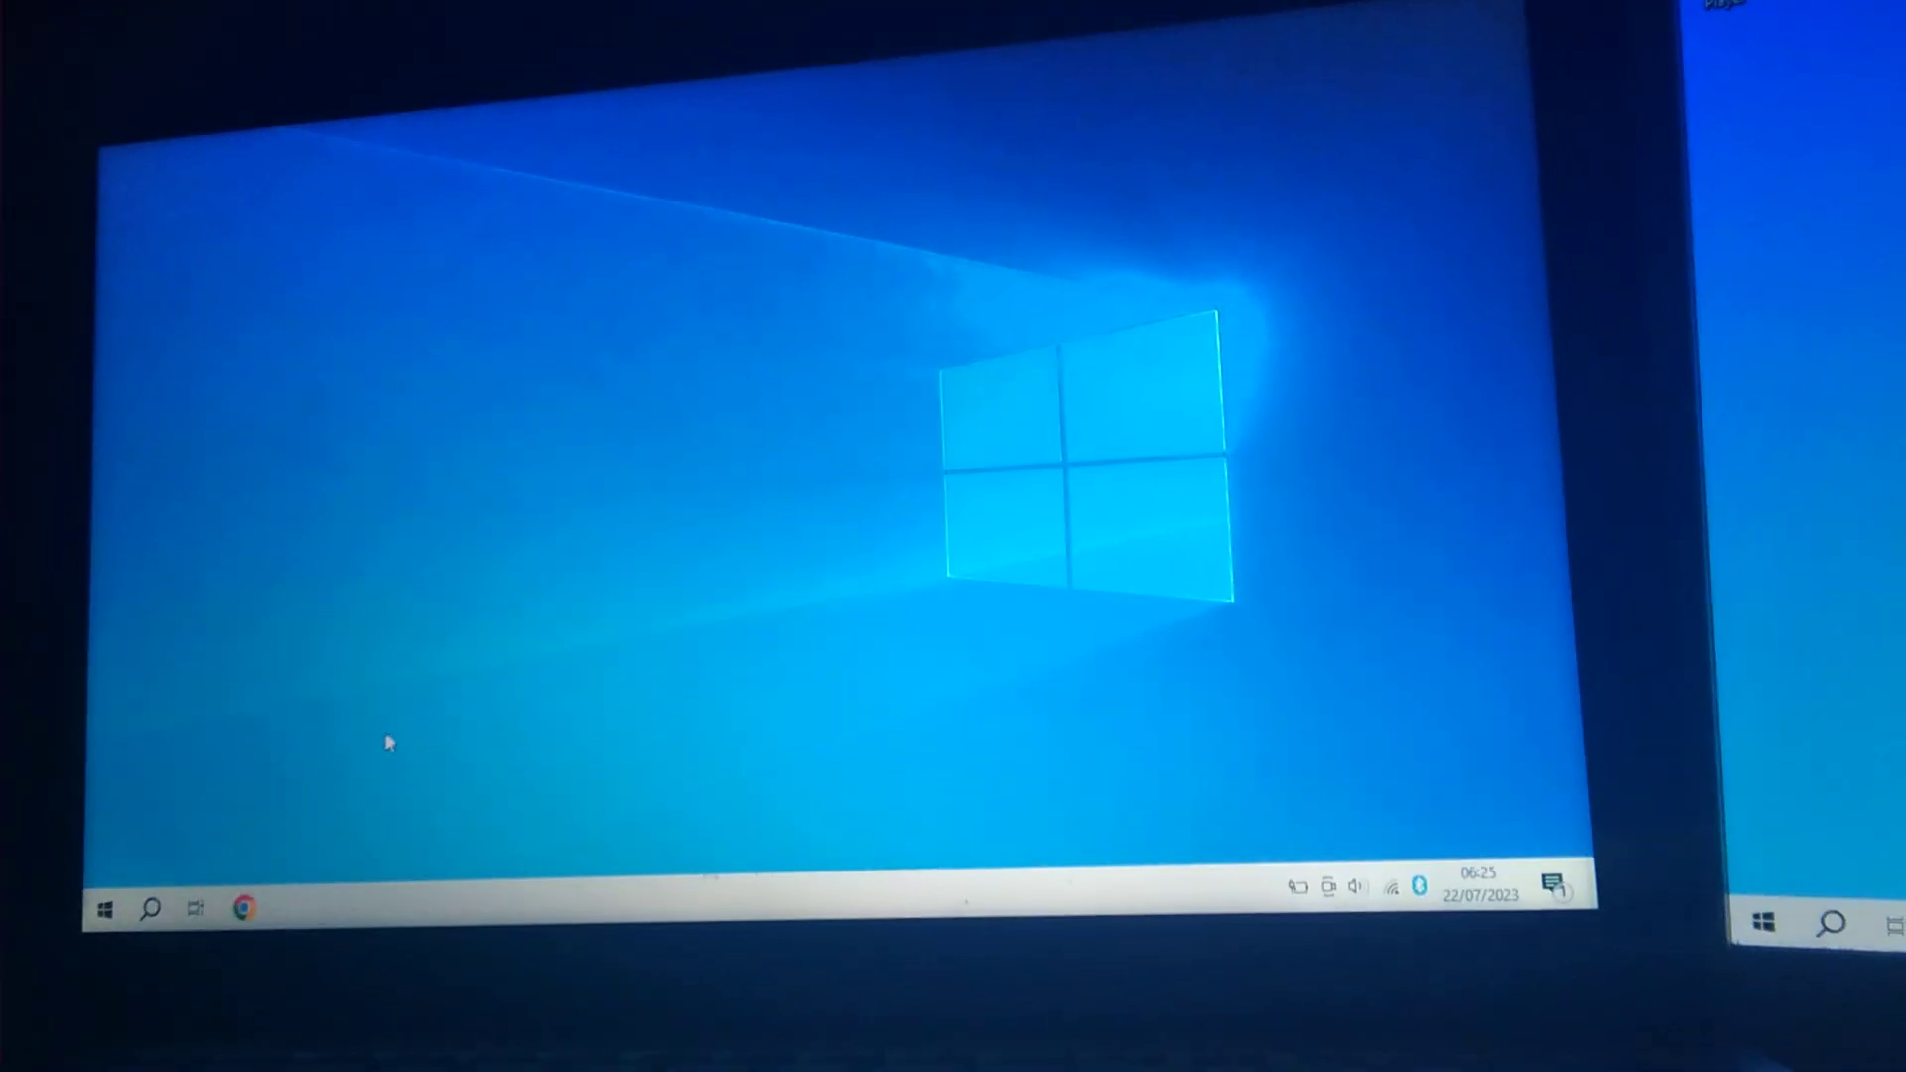
- Open the Windows search panel from the taskbar search icon
click(149, 903)
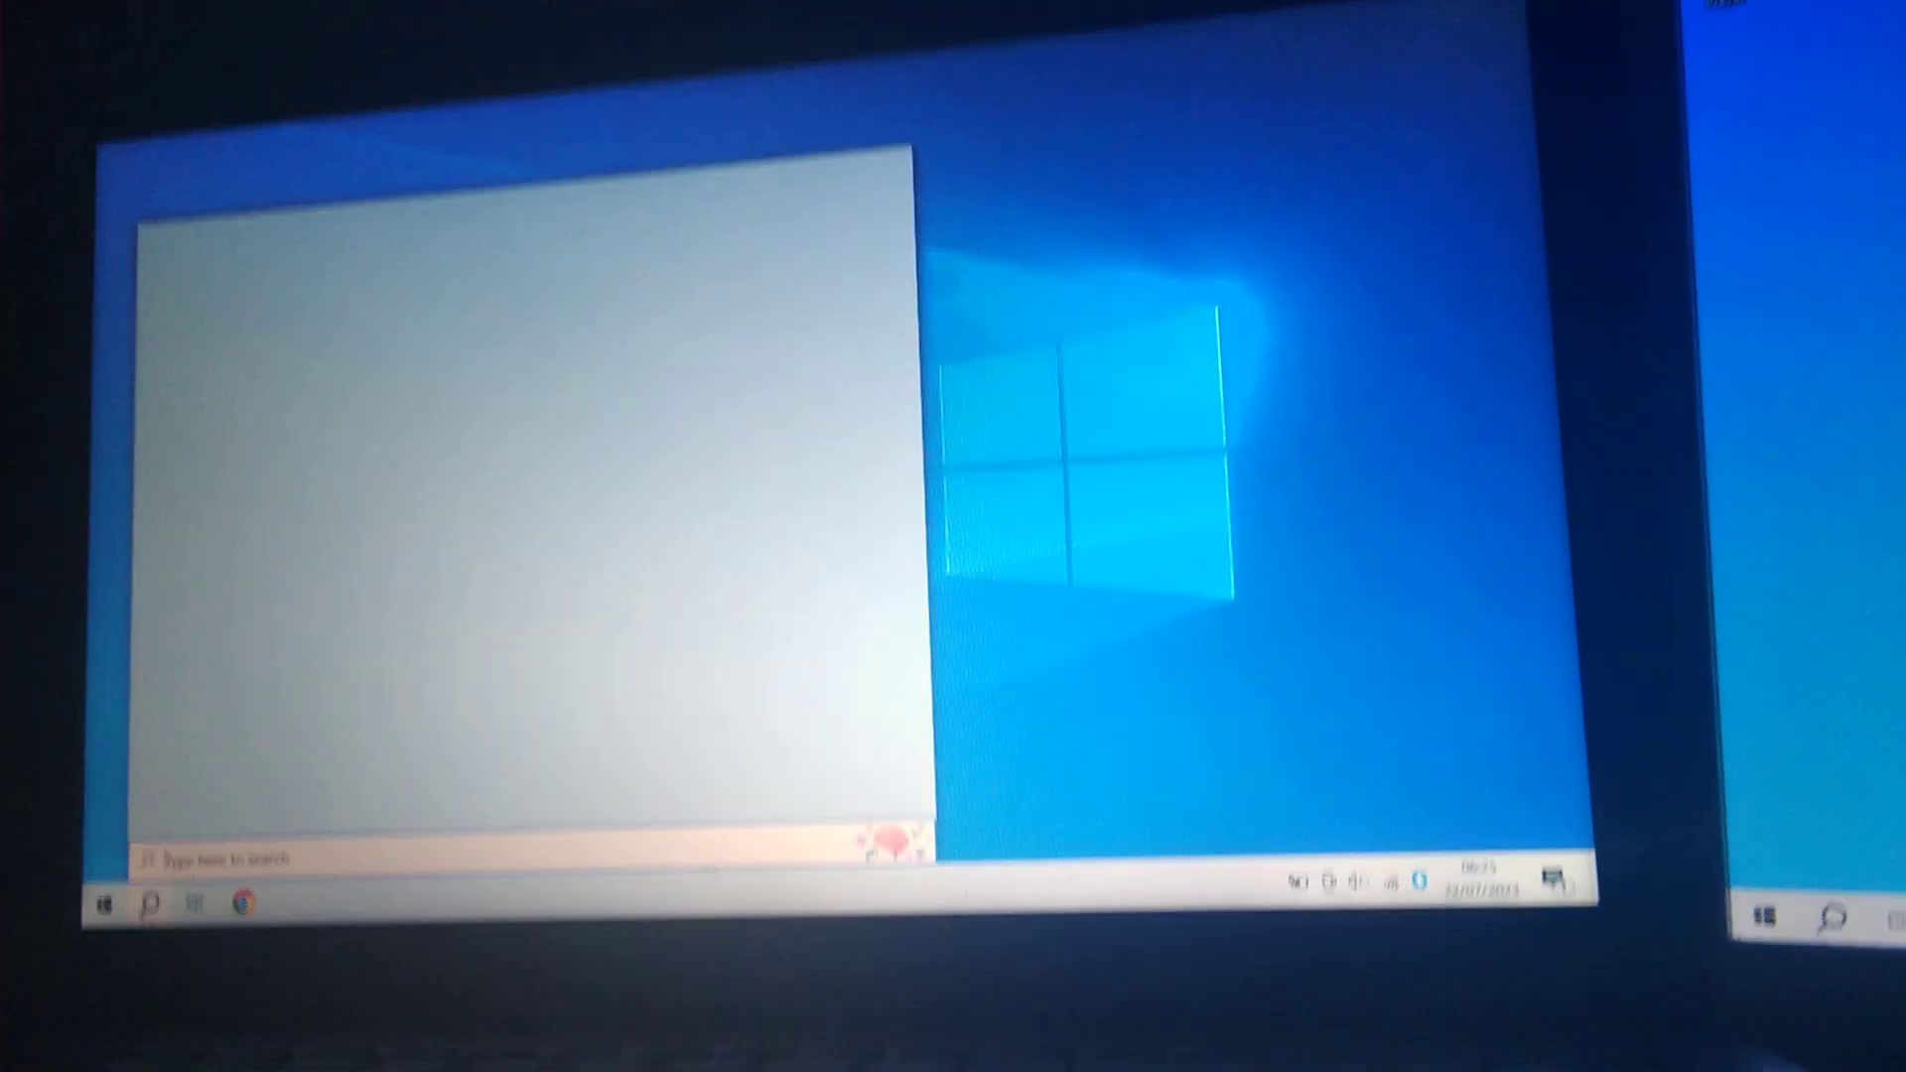